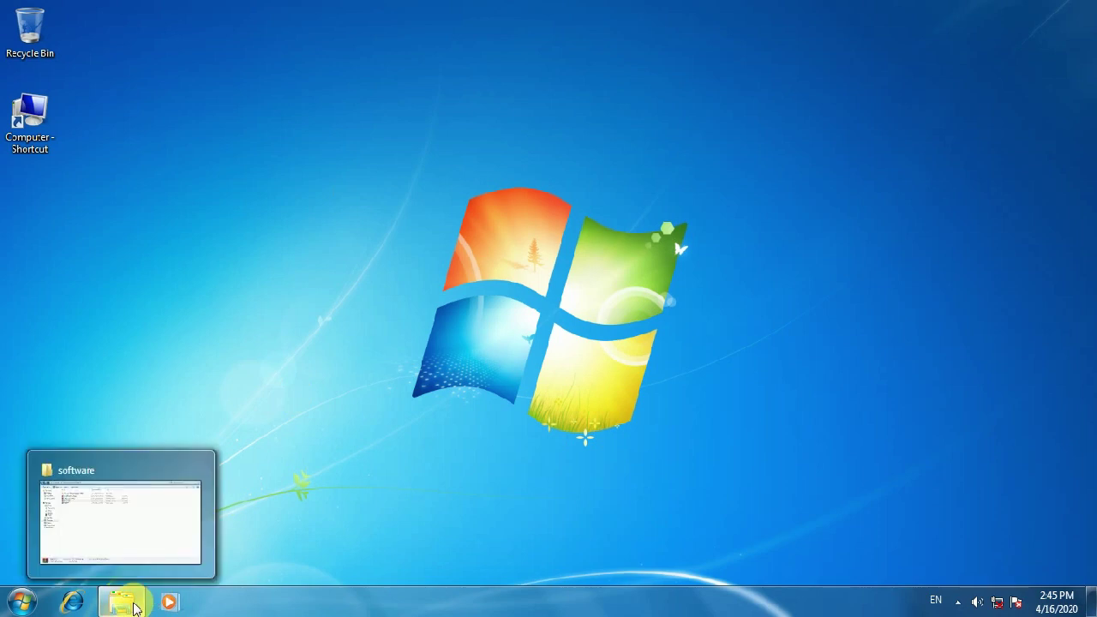
Open the office 2007 ZIP archive from the software folder and dismiss the WinRAR license reminder
left_click(134, 607)
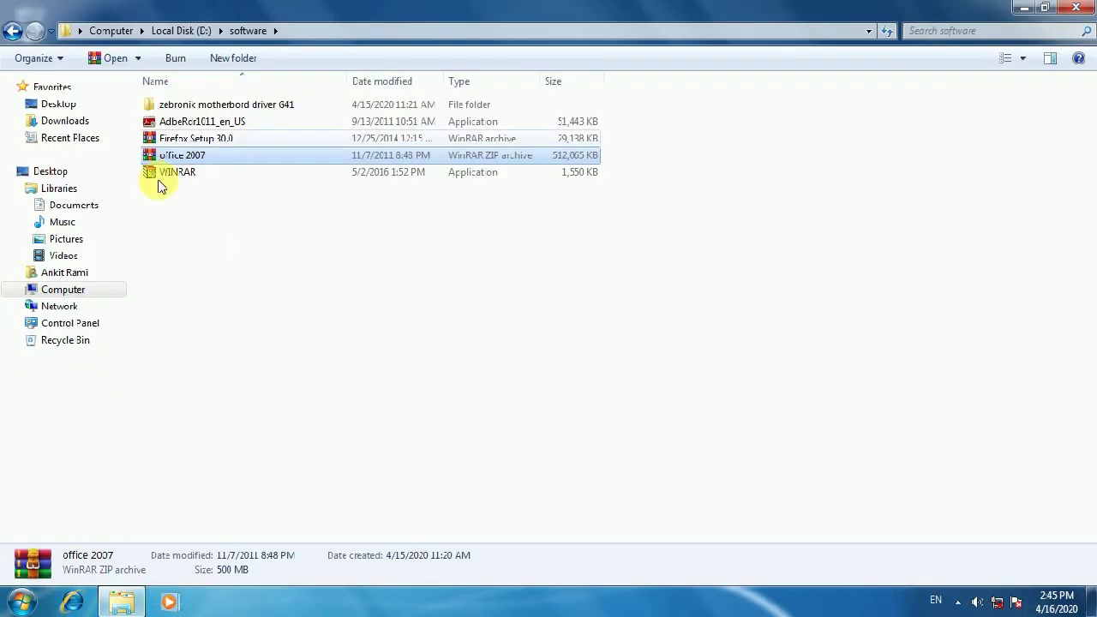
double_click(183, 163)
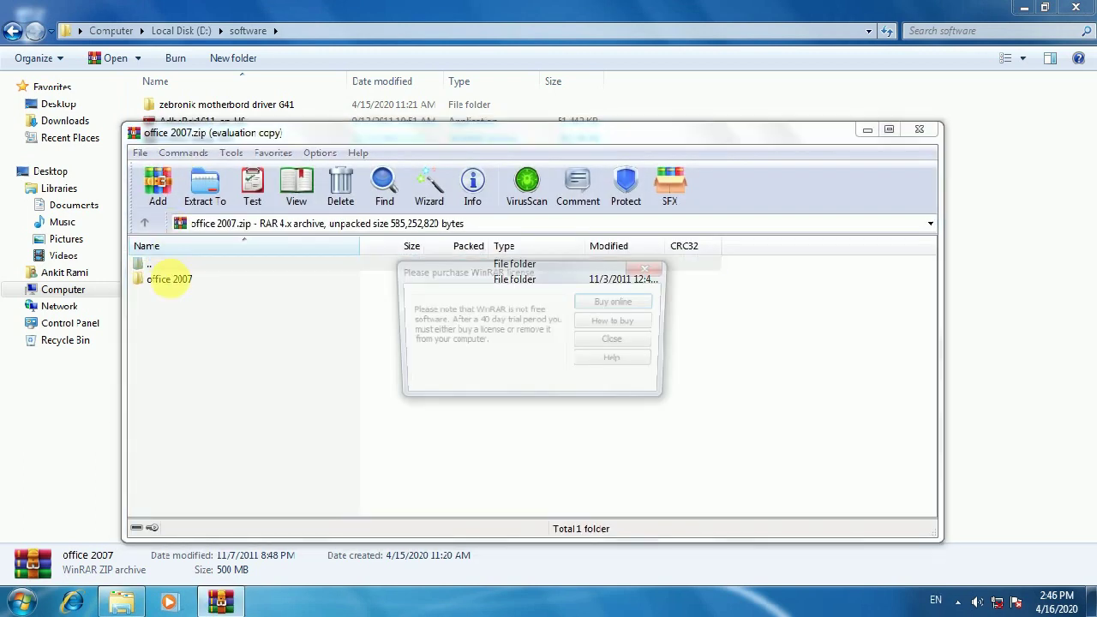
left_click(636, 342)
left_click_drag(514, 139, 742, 170)
right_click(254, 162)
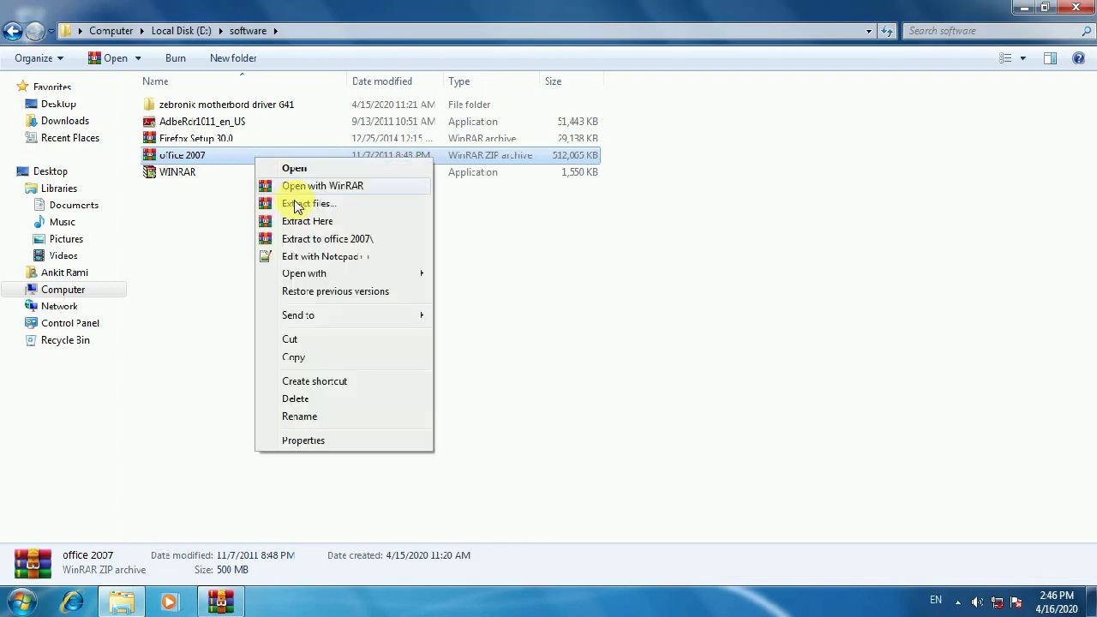
Run setup.exe from the office 2007 folder inside the archive
left_click(223, 603)
left_click(403, 312)
double_click(404, 312)
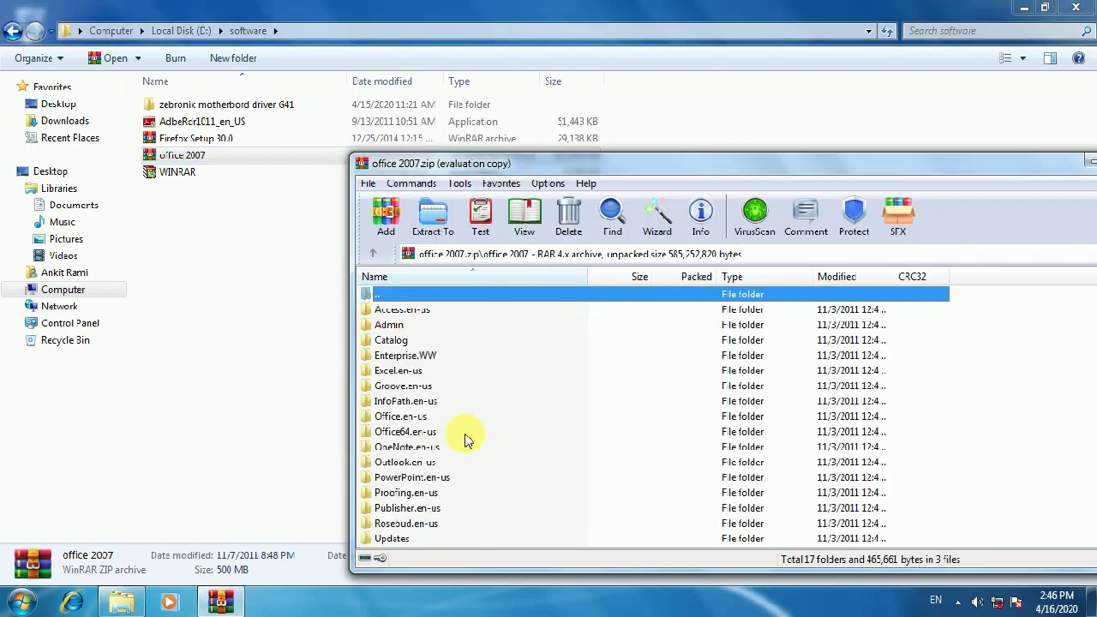
scroll(420, 514, "down", 2)
left_click(403, 540)
double_click(403, 540)
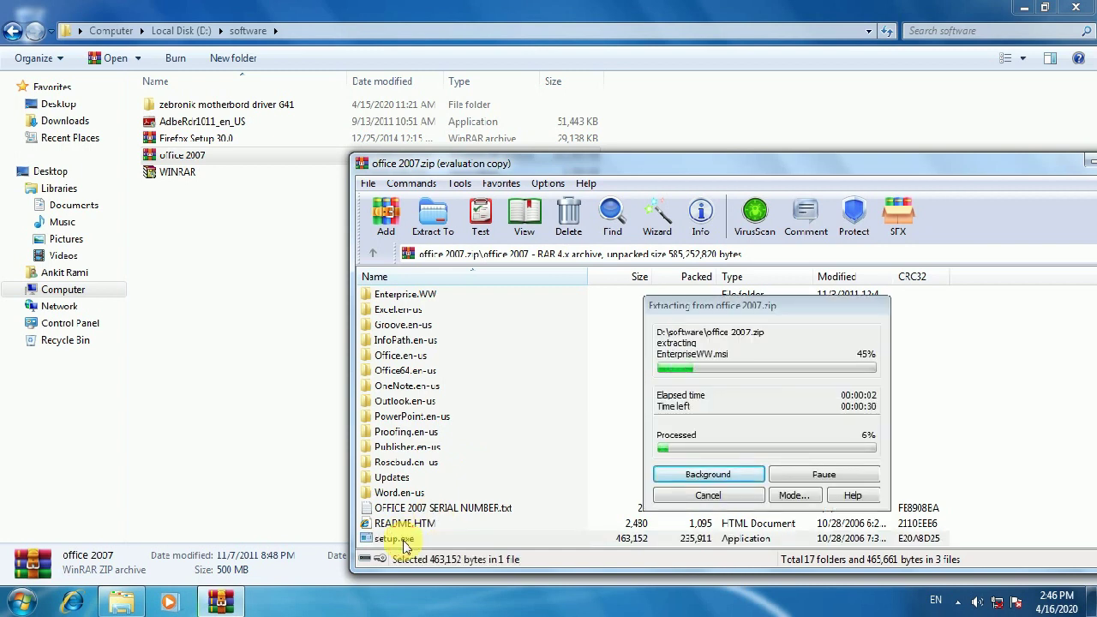
left_click_drag(623, 164, 443, 105)
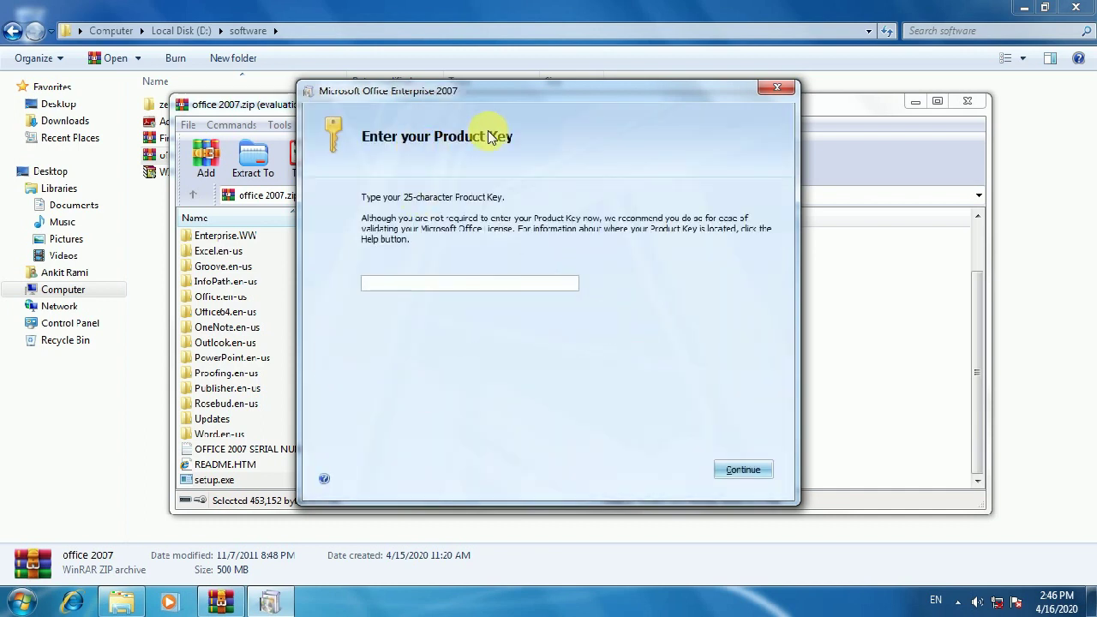
Copy the product key from the OFFICE 2007 SERIAL NUMBER text file in the archive and close the file
left_click(241, 448)
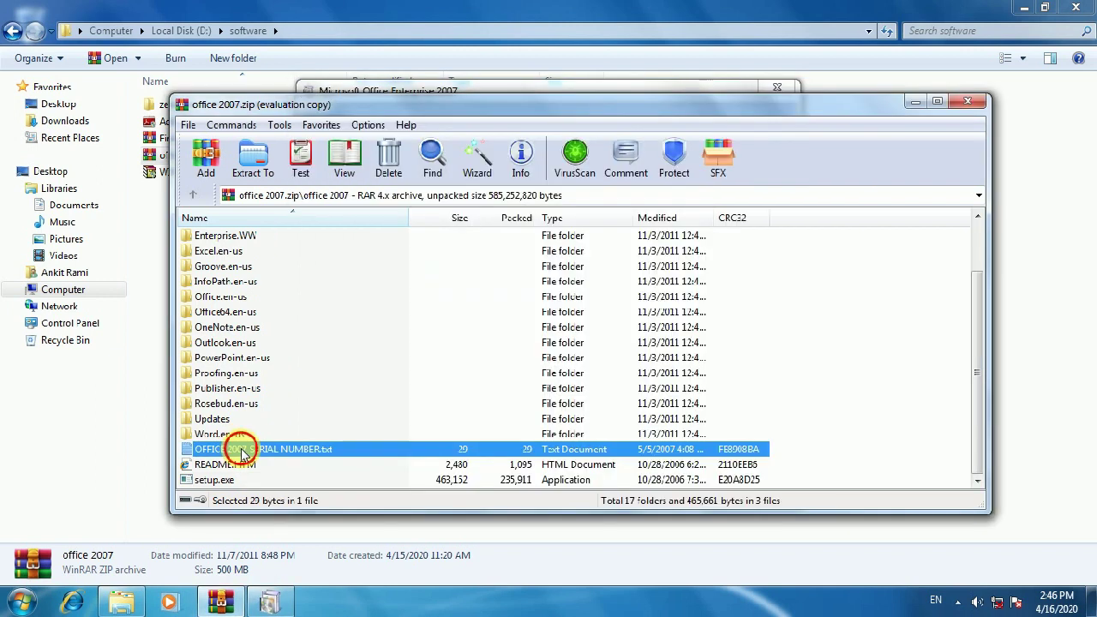
double_click(241, 447)
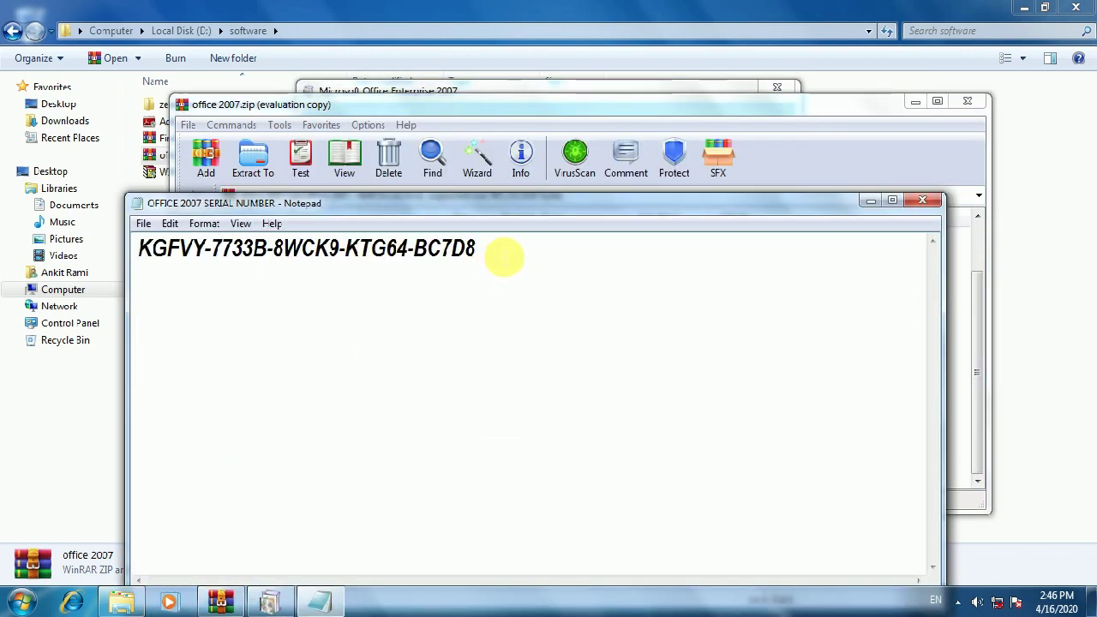
left_click_drag(504, 257, 154, 250)
right_click(169, 262)
left_click(196, 301)
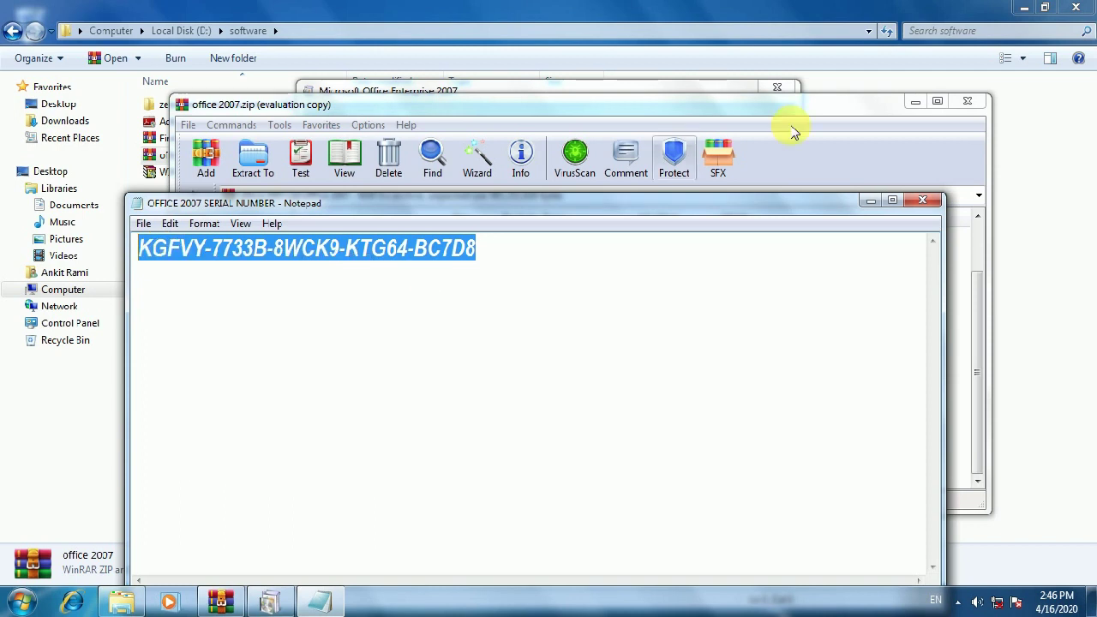
left_click(921, 204)
Paste the product key into the Microsoft Office Enterprise 2007 setup and continue
left_click(666, 93)
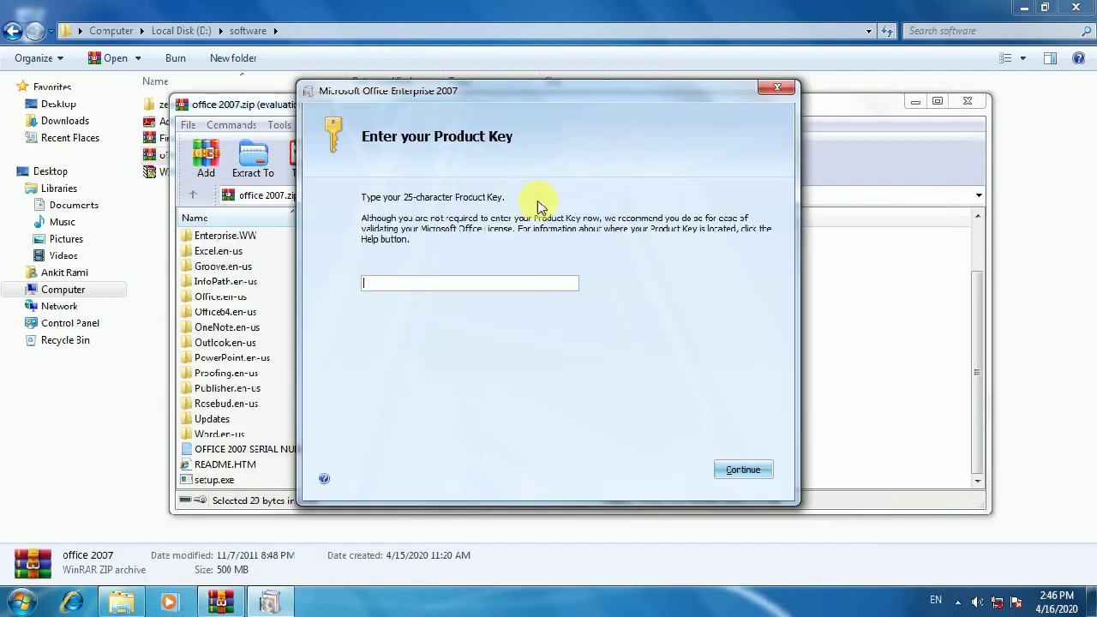
right_click(463, 286)
left_click(498, 332)
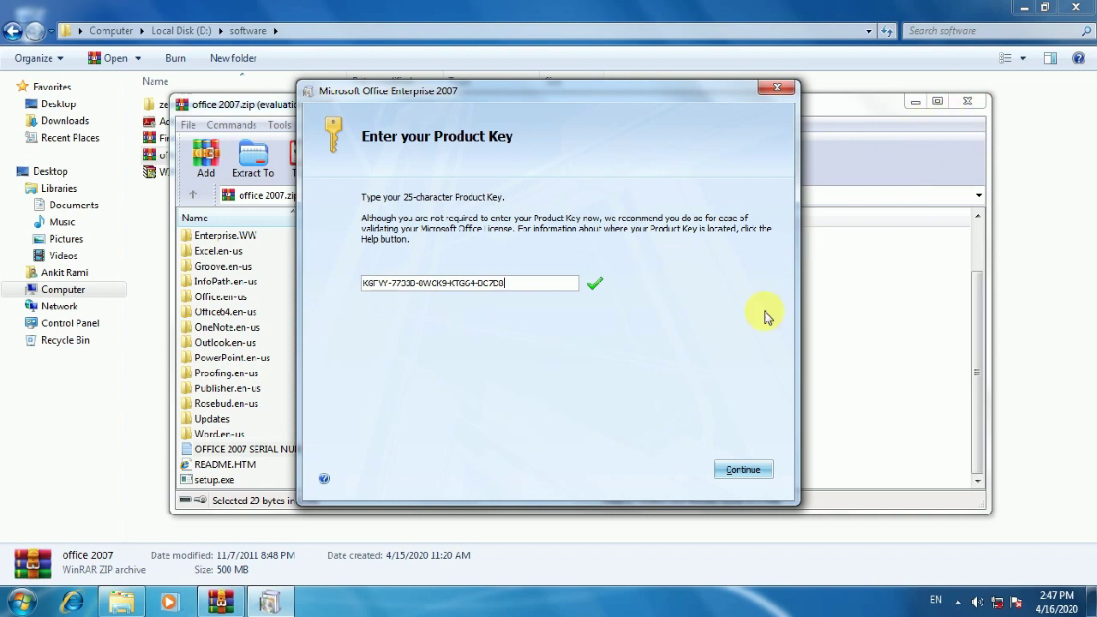
left_click(744, 472)
Choose to customize the installation and review its file location and user information settings
left_click(530, 333)
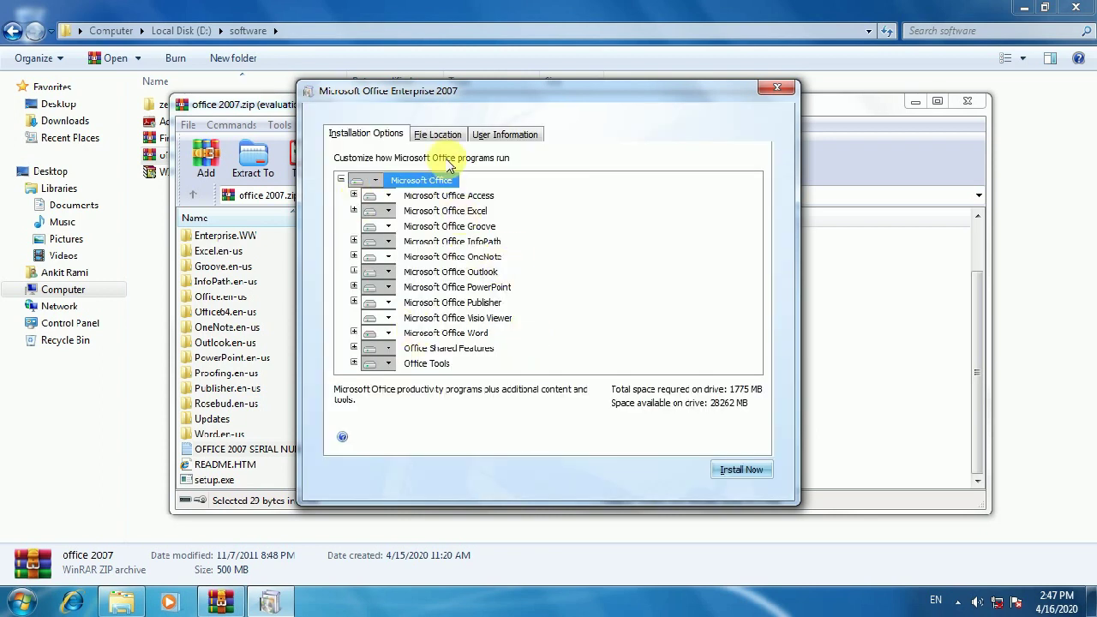
left_click(444, 139)
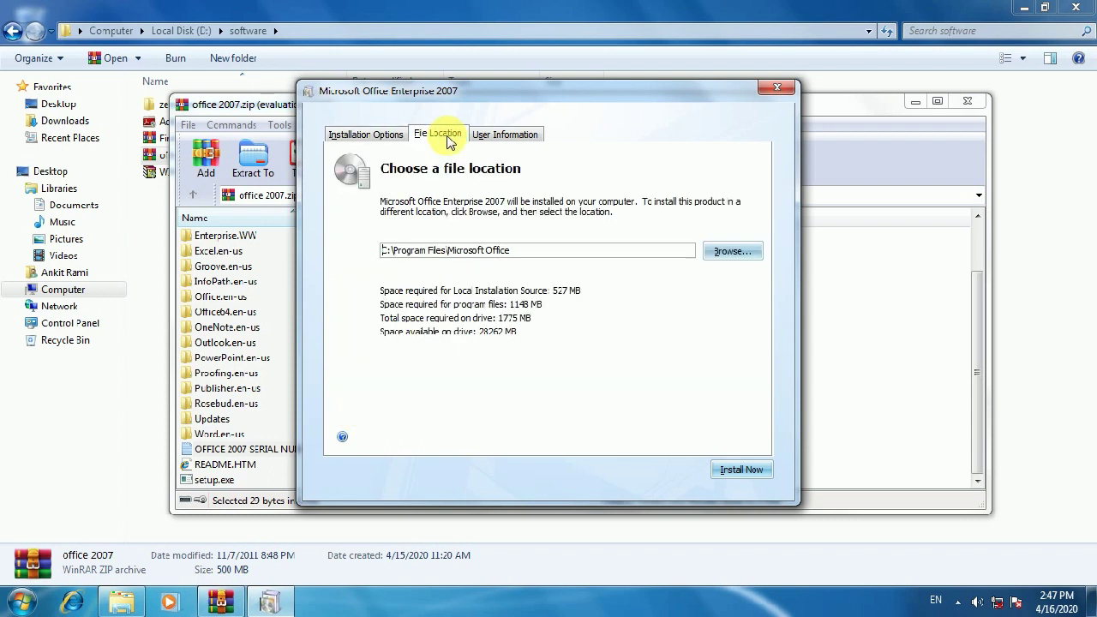
left_click(492, 137)
left_click(378, 135)
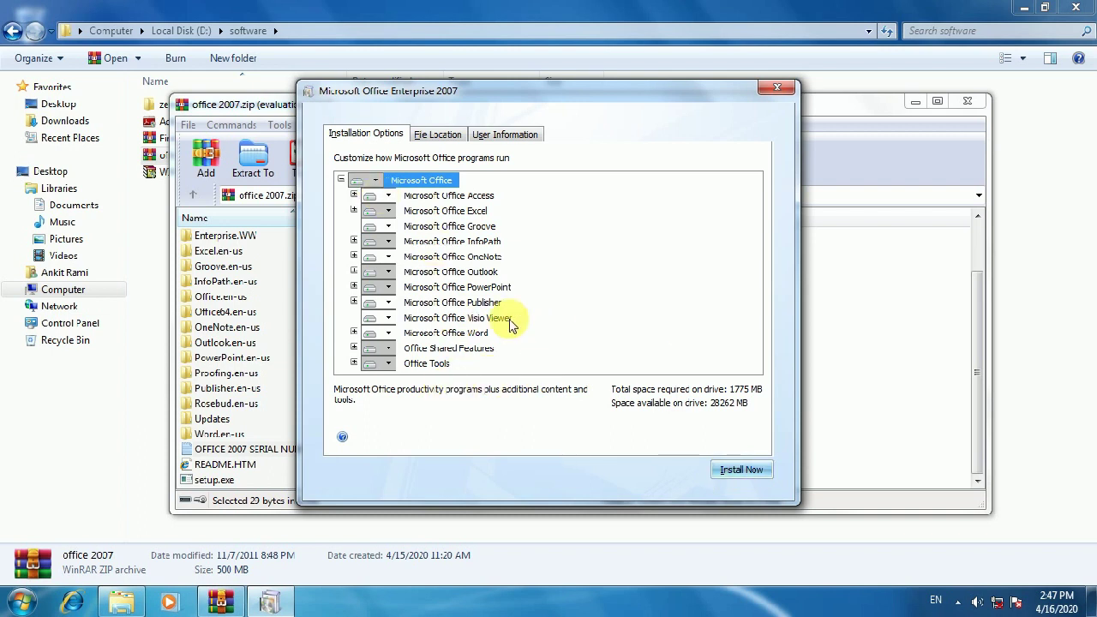
Examine the available installation choices for Office Shared Features and Microsoft Office Access without changing them
left_click(363, 349)
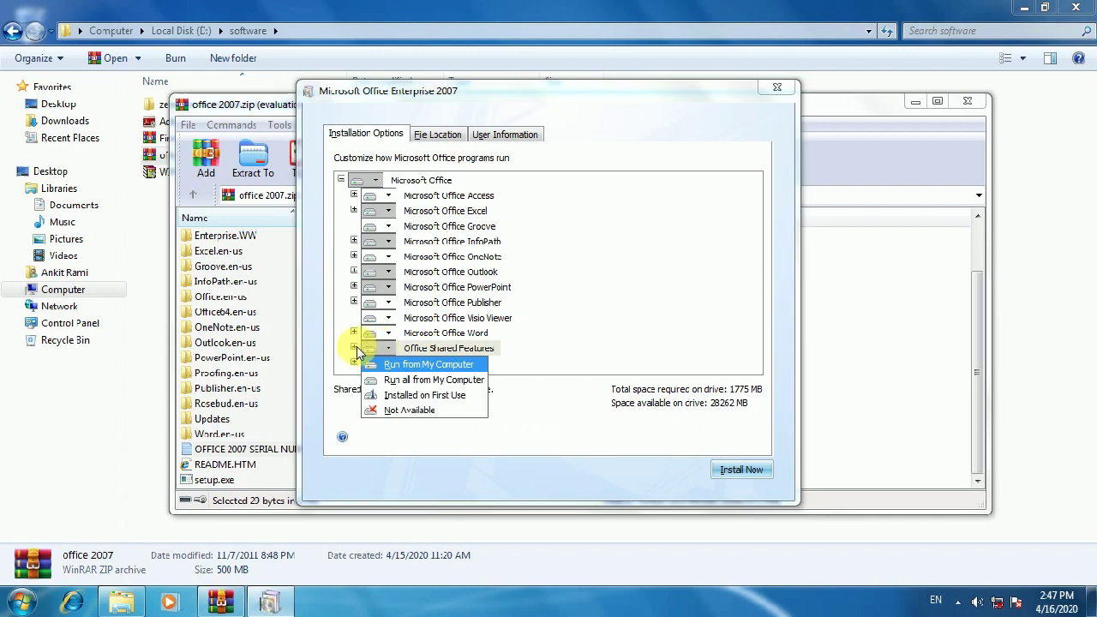
left_click(758, 317)
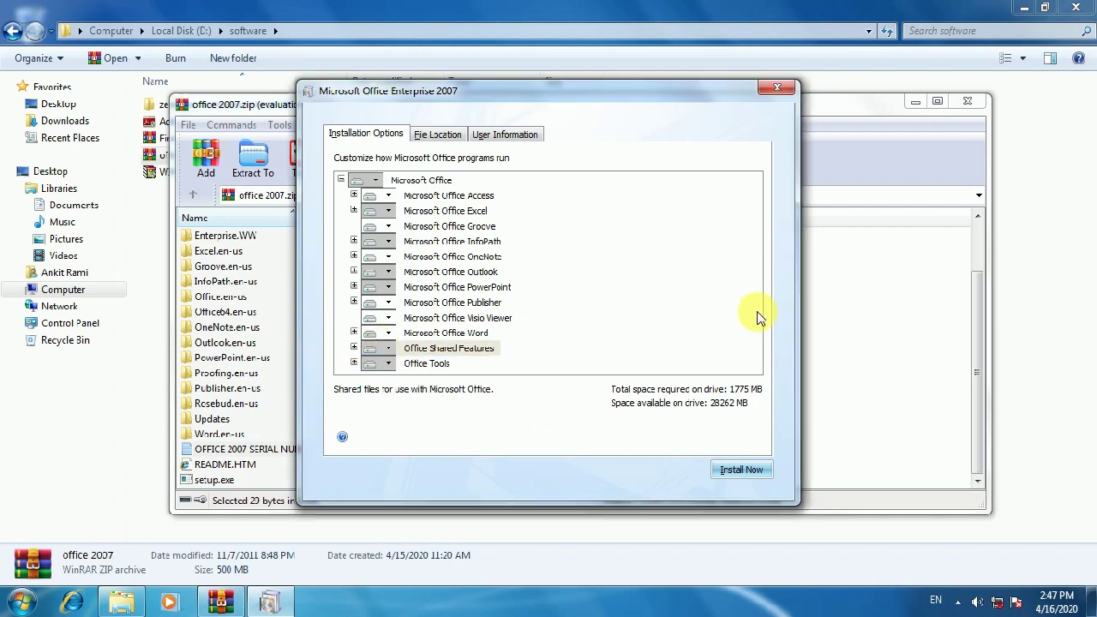
left_click(417, 180)
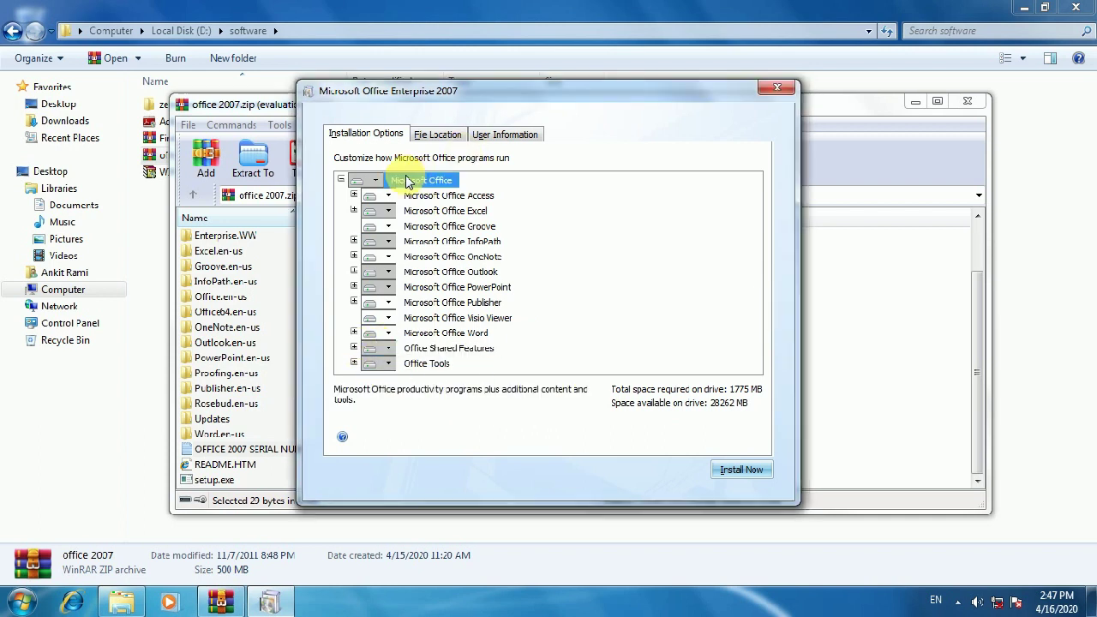
left_click(354, 196)
left_click(354, 196)
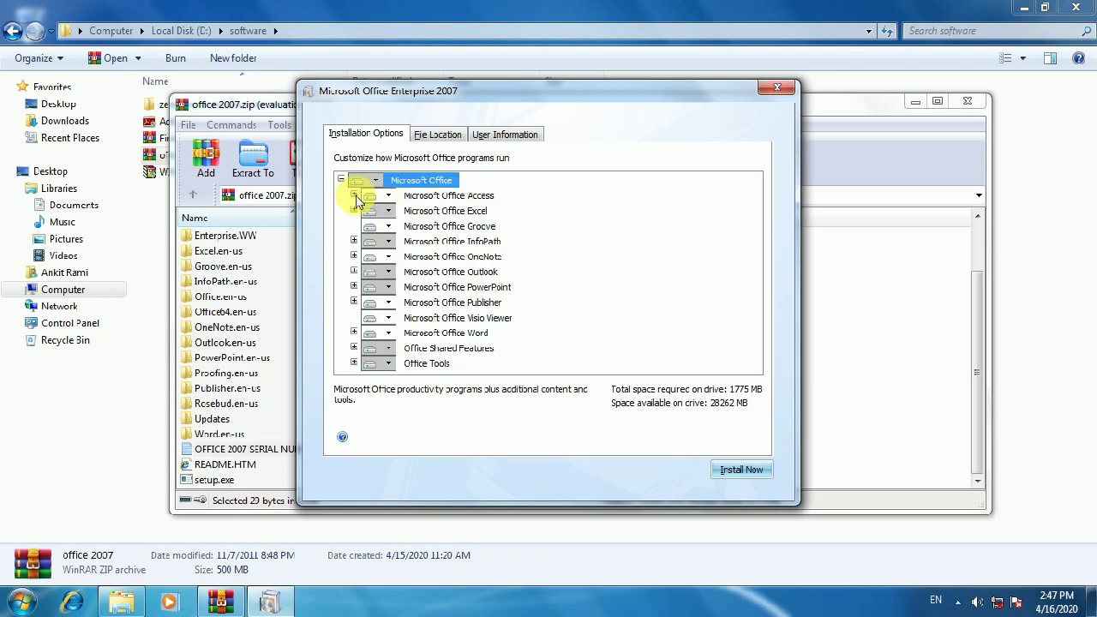
left_click(428, 196)
left_click(386, 197)
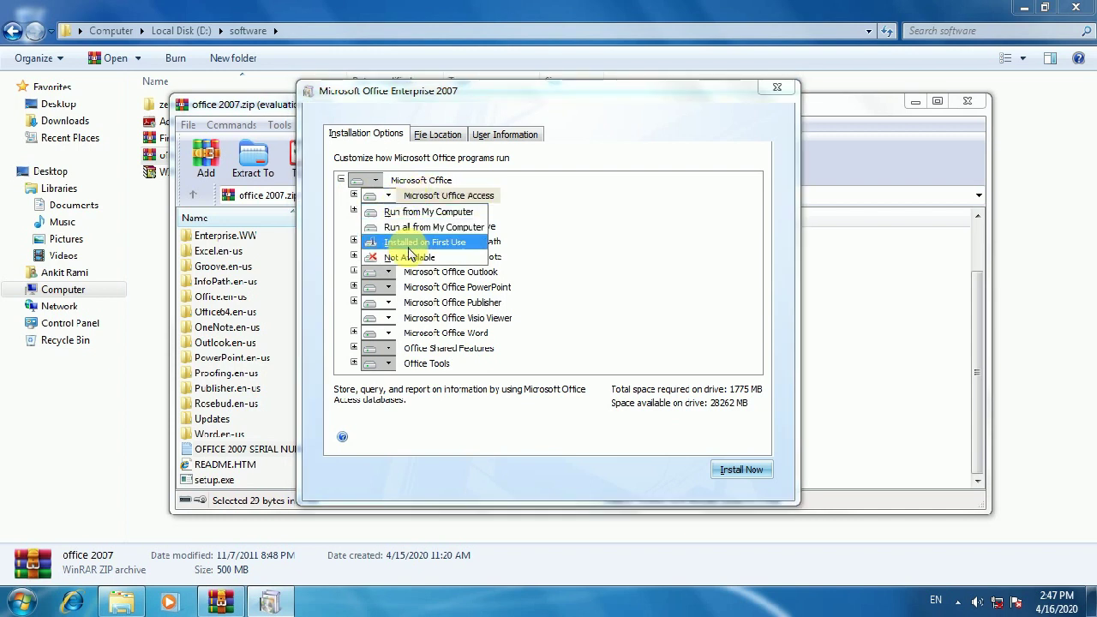
left_click(701, 243)
Start installing Microsoft Office Enterprise 2007 with the current installation options
left_click(743, 470)
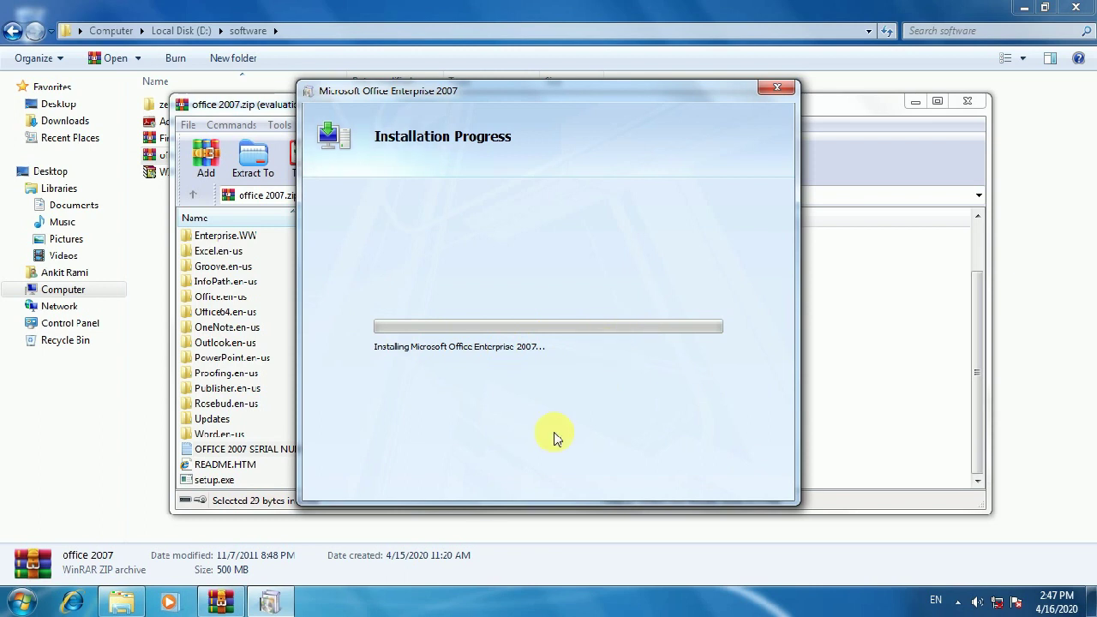
mouse_move(407, 513)
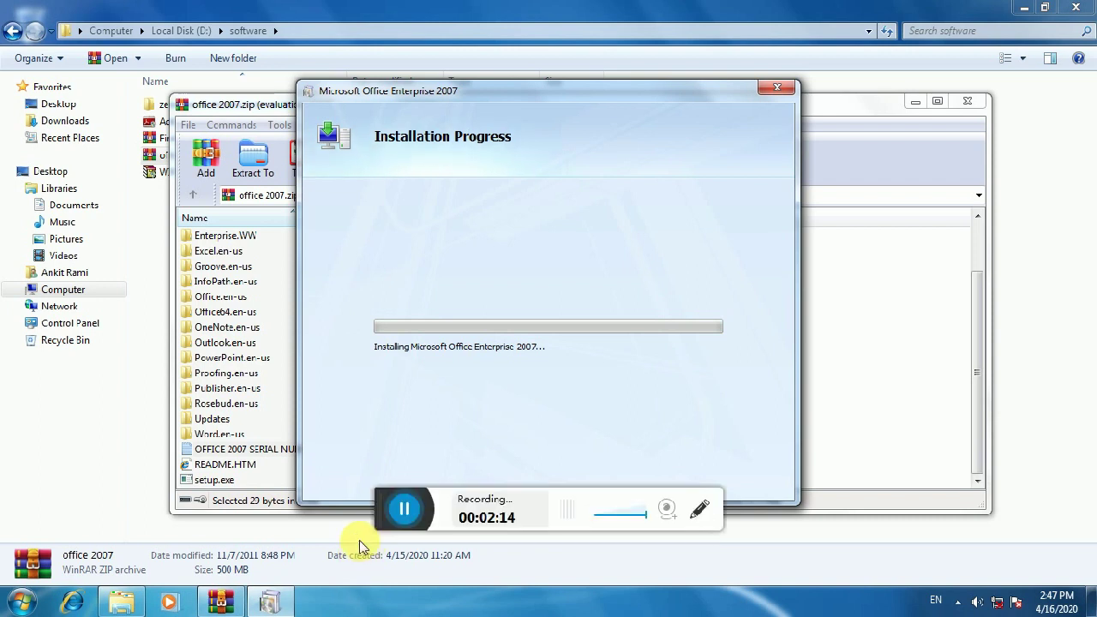
left_click(407, 512)
left_click(407, 512)
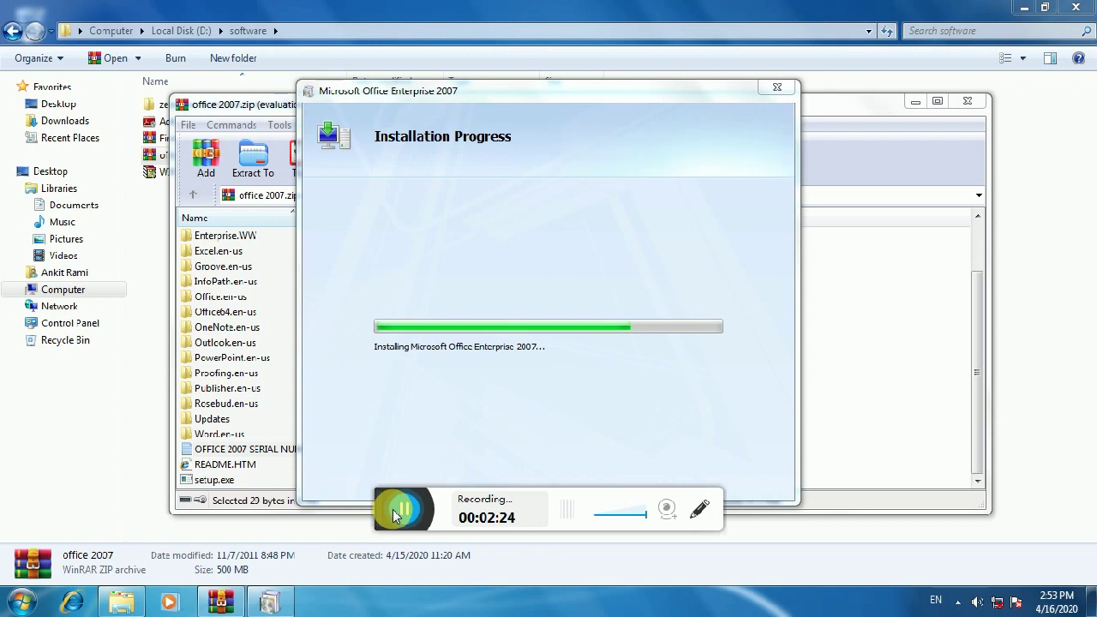
Check the list of all installed programs while the Office installation is running
left_click(22, 603)
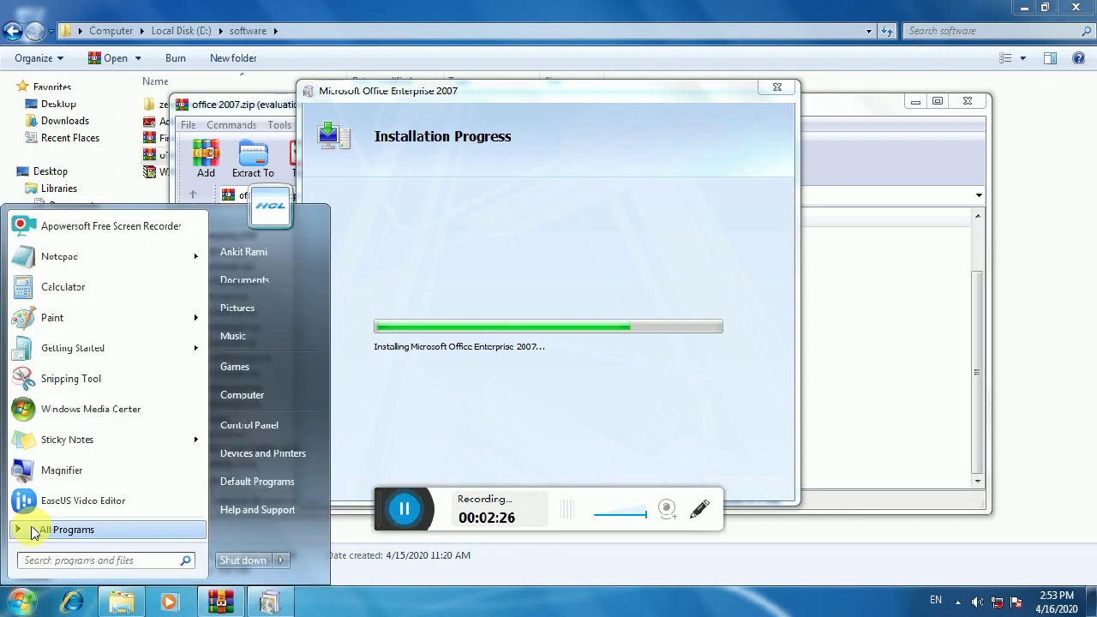
left_click(35, 530)
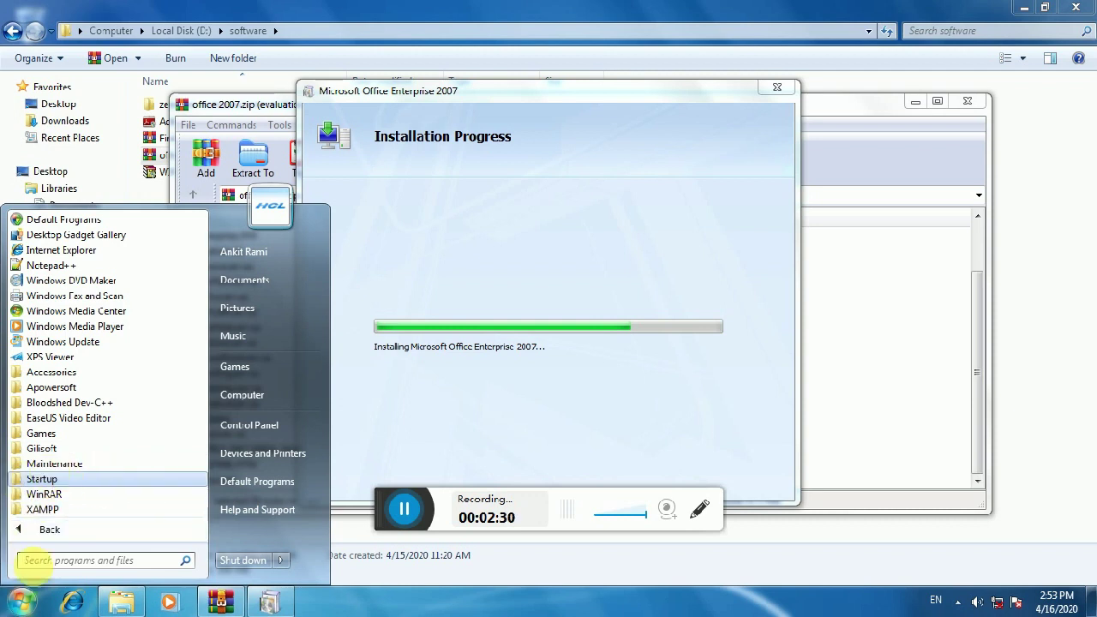
left_click(22, 602)
left_click(397, 509)
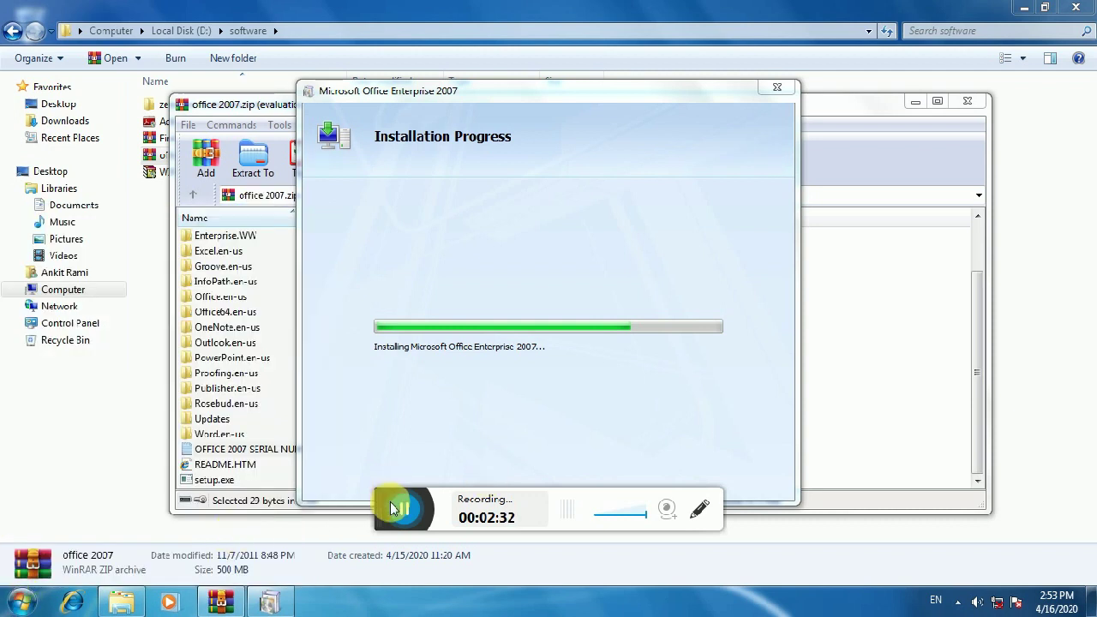
left_click(399, 509)
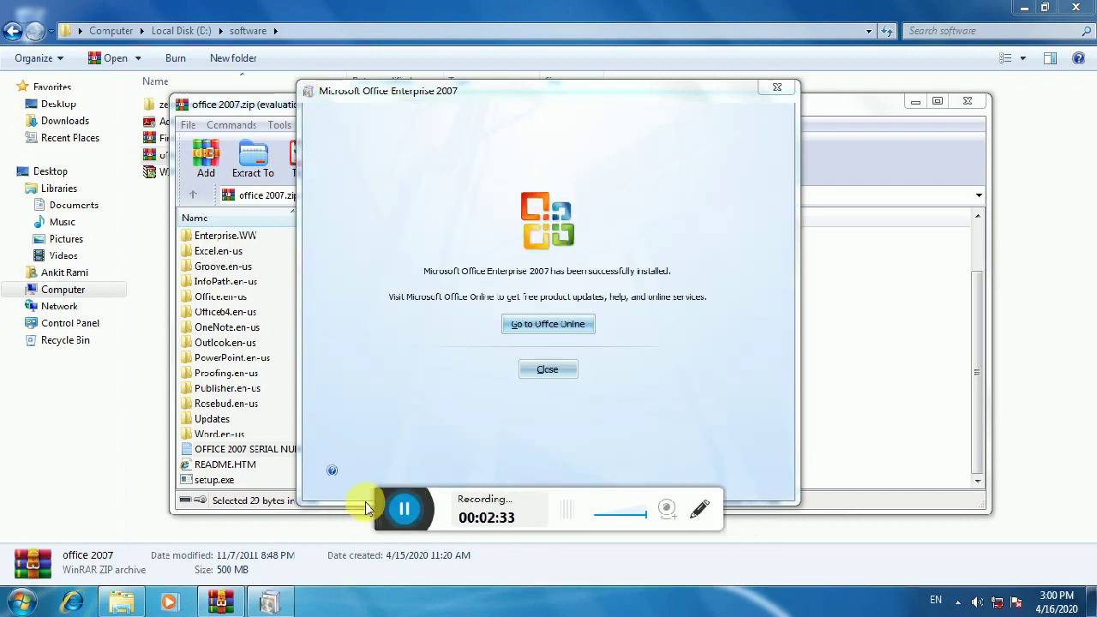
Close the finished Office setup along with the archive and the software folder windows
left_click(559, 370)
left_click(963, 109)
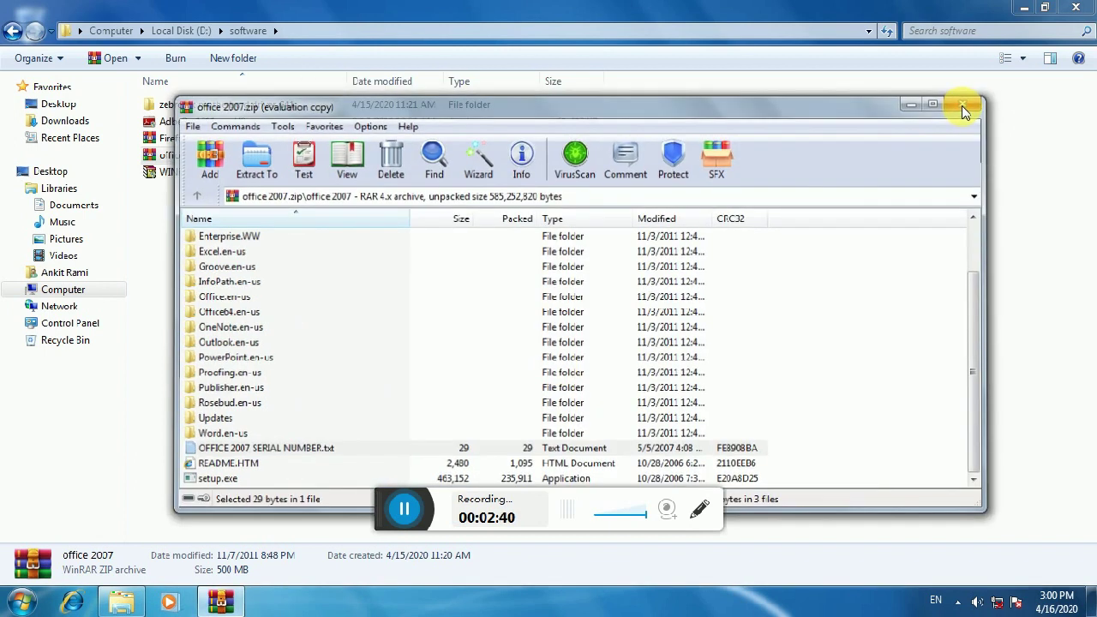
left_click(1076, 7)
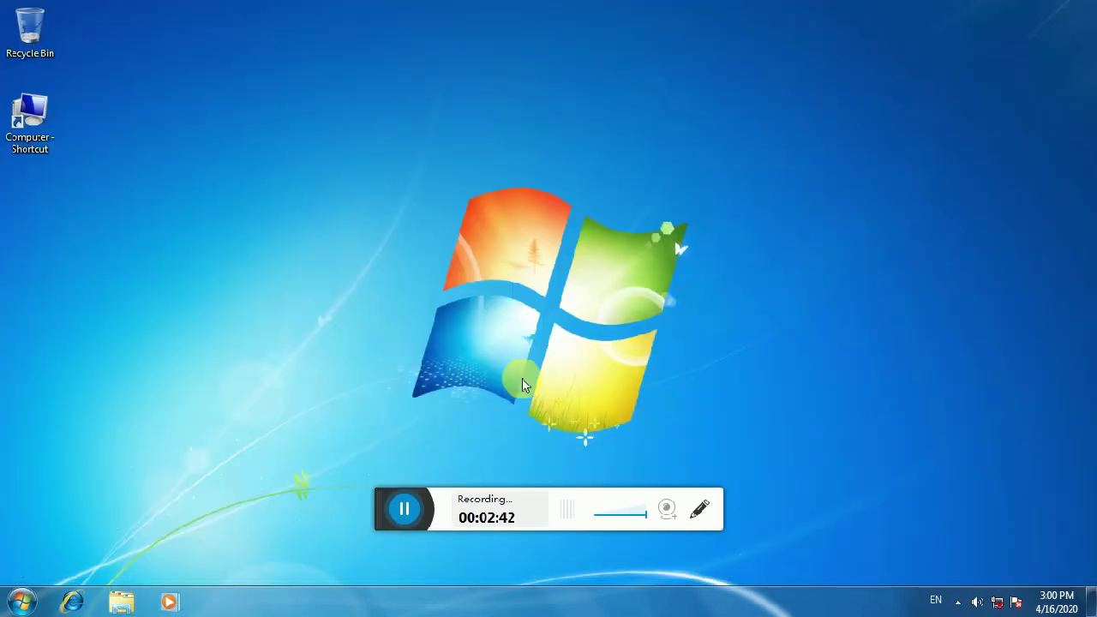
Expand the Microsoft Office group in the list of all programs and look through its applications
left_click(20, 600)
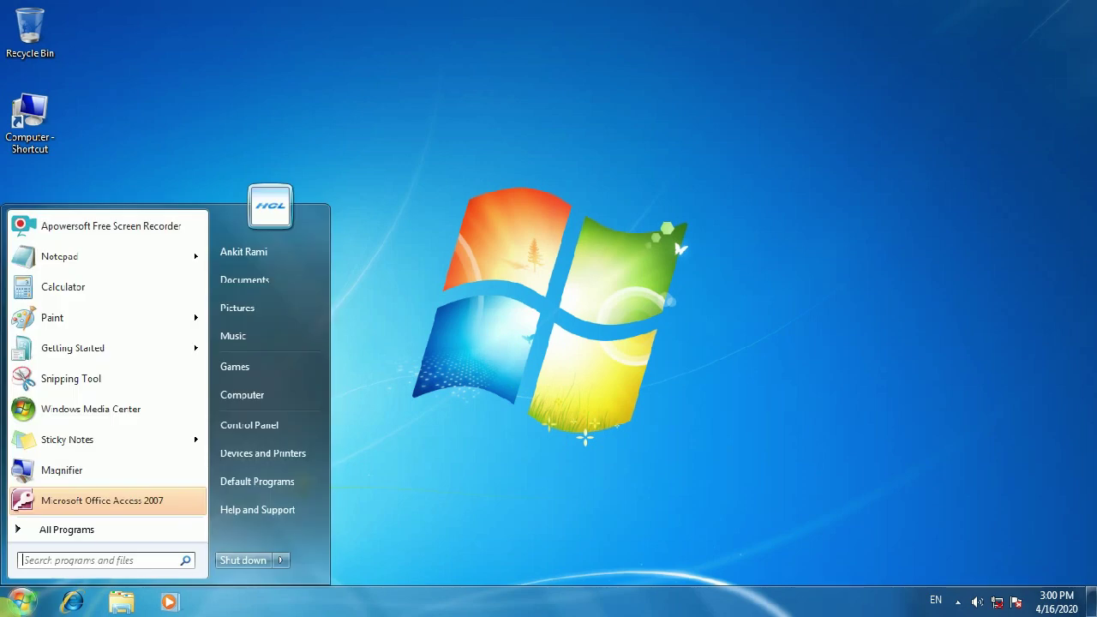
left_click(47, 532)
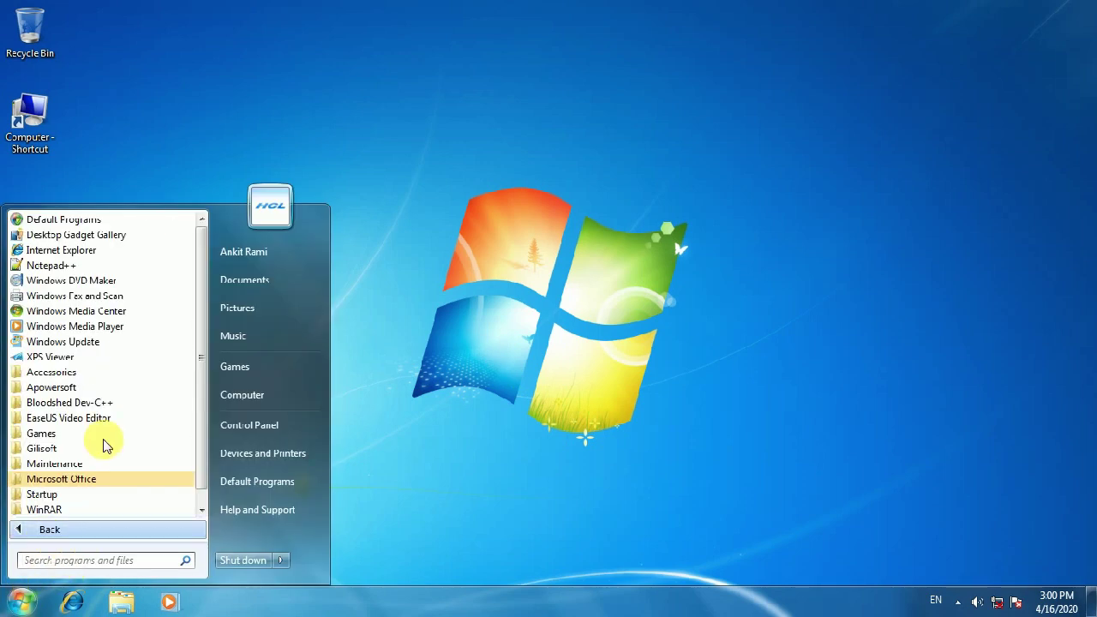
left_click(81, 479)
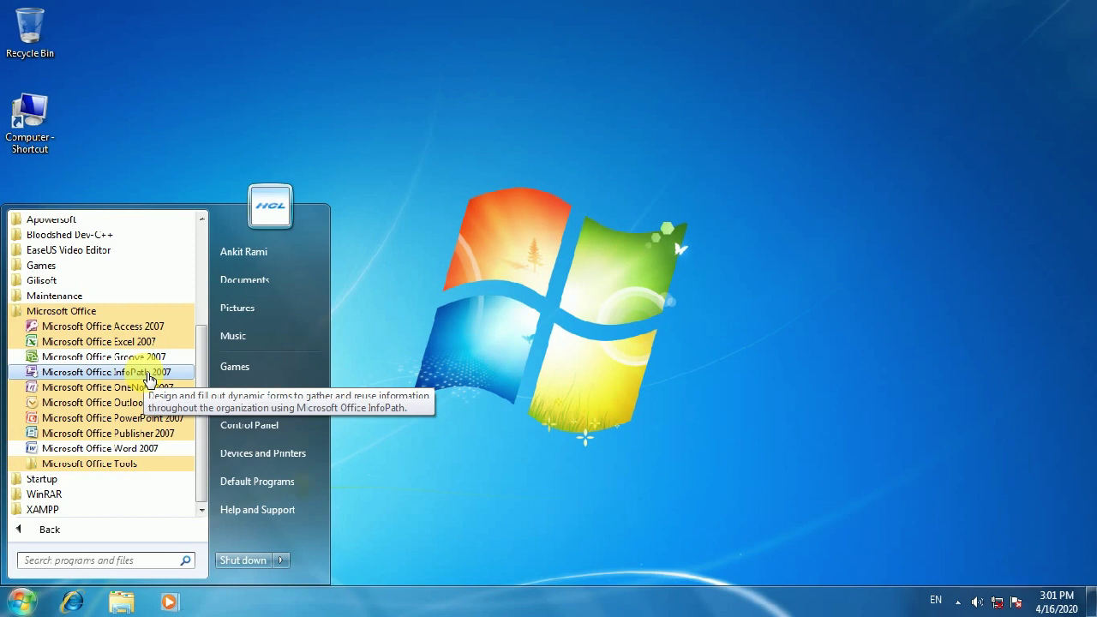
left_click(154, 418)
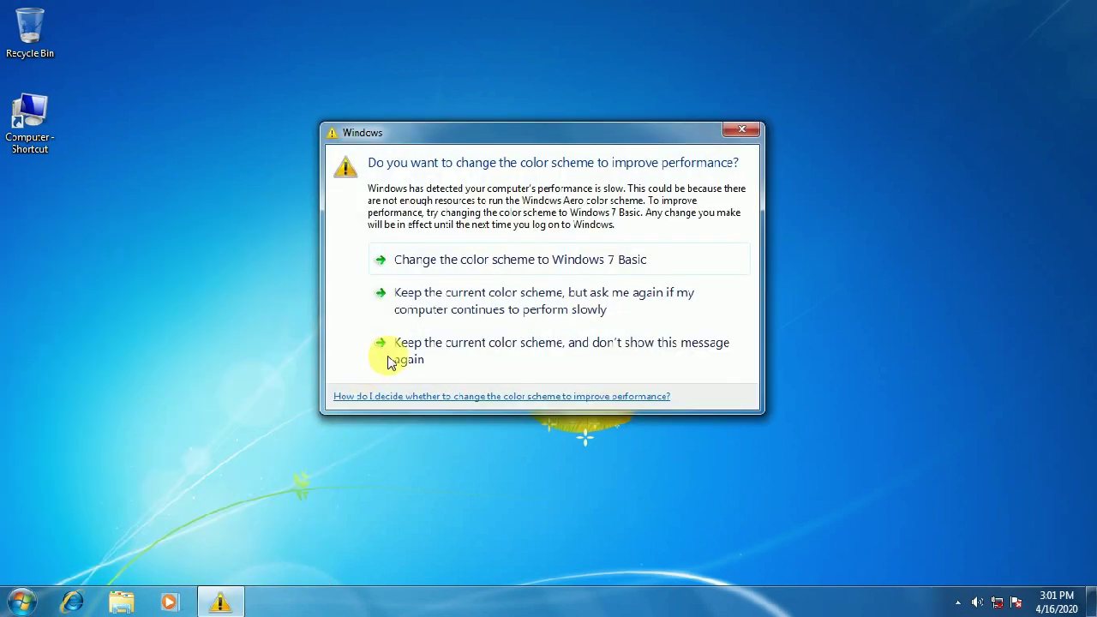
Keep the current color scheme without showing the message again, and inspect the Microsoft Office Tools group among the installed programs
left_click(386, 359)
left_click(22, 600)
left_click(29, 529)
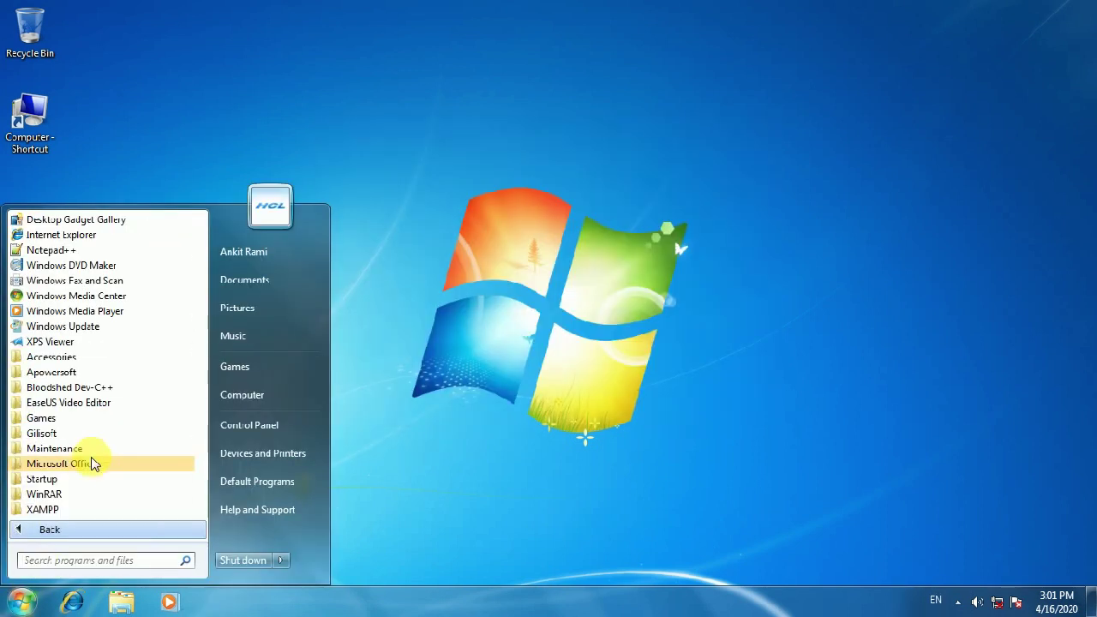
left_click(86, 462)
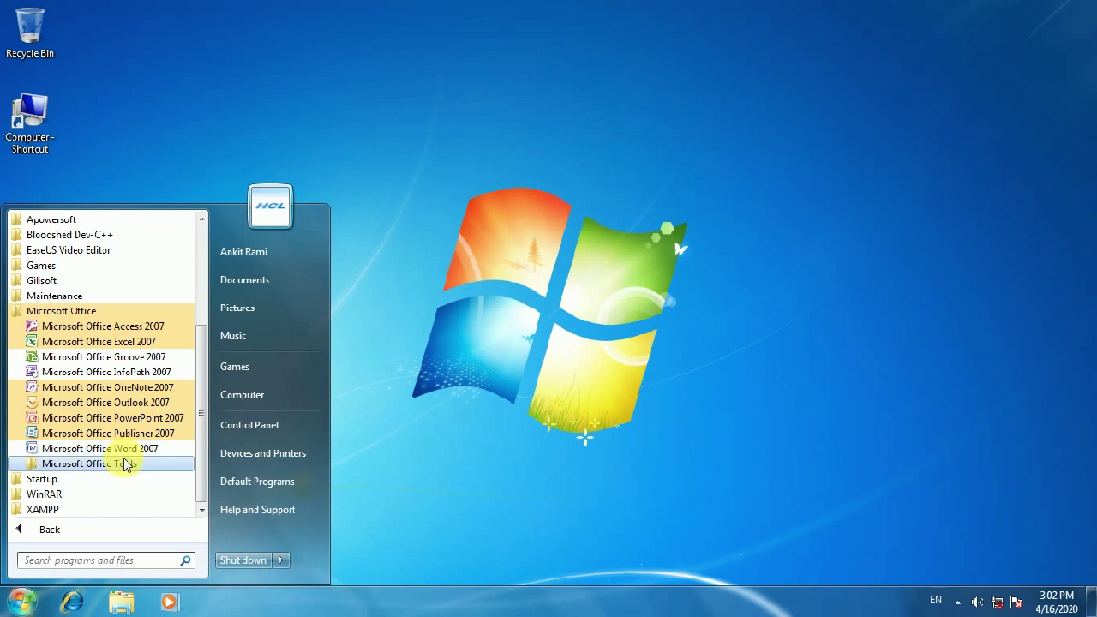
left_click(129, 464)
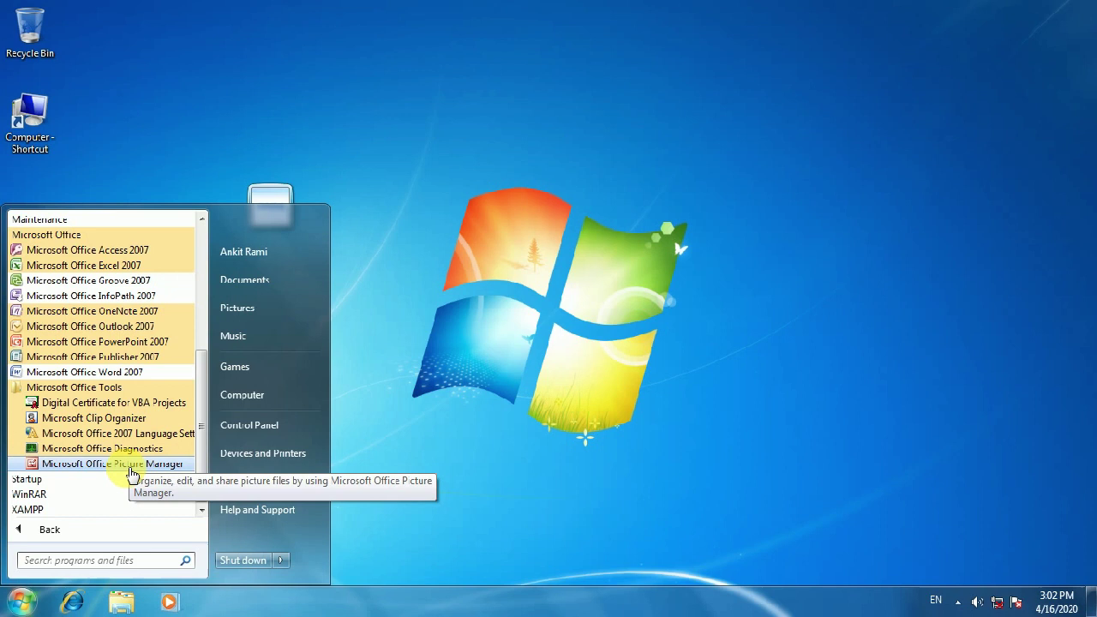
left_click(82, 387)
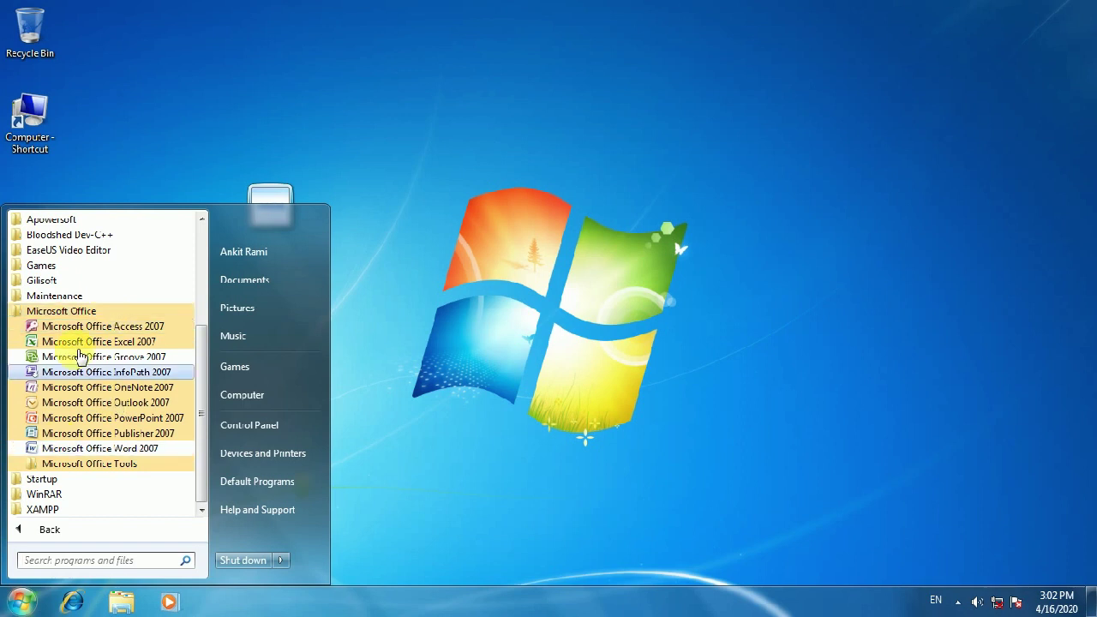
Leave the program list and refresh the desktop
right_click(357, 267)
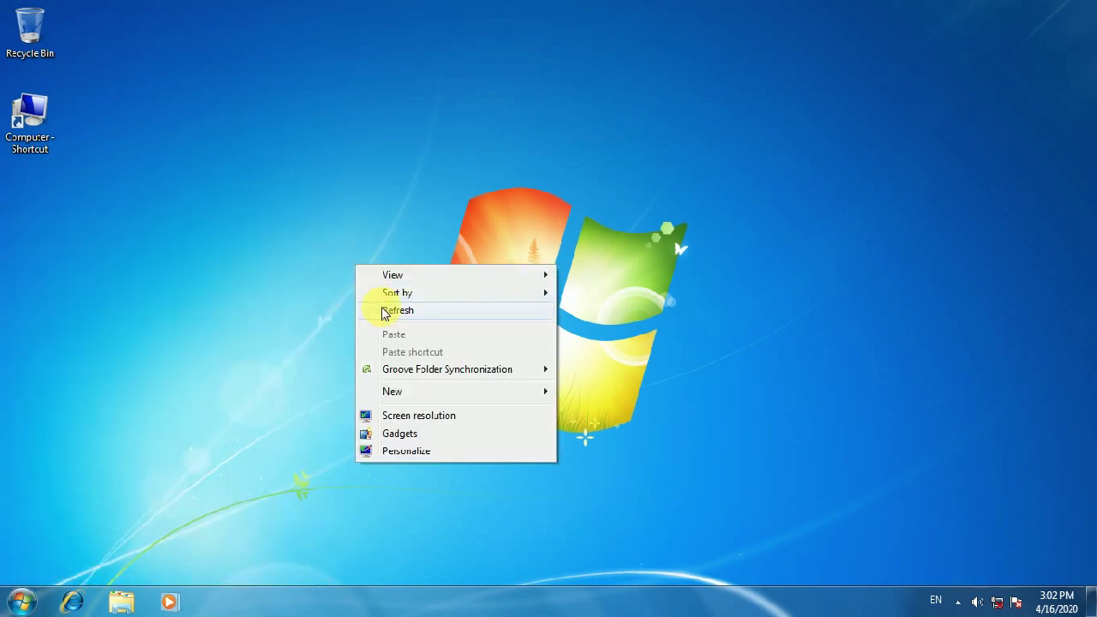
left_click(380, 311)
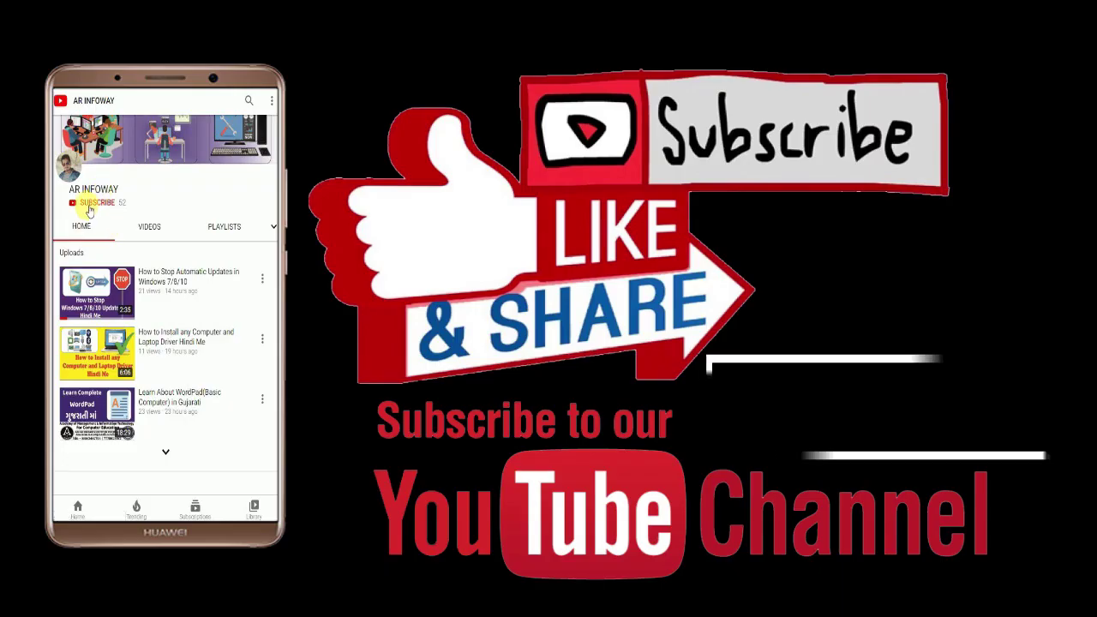